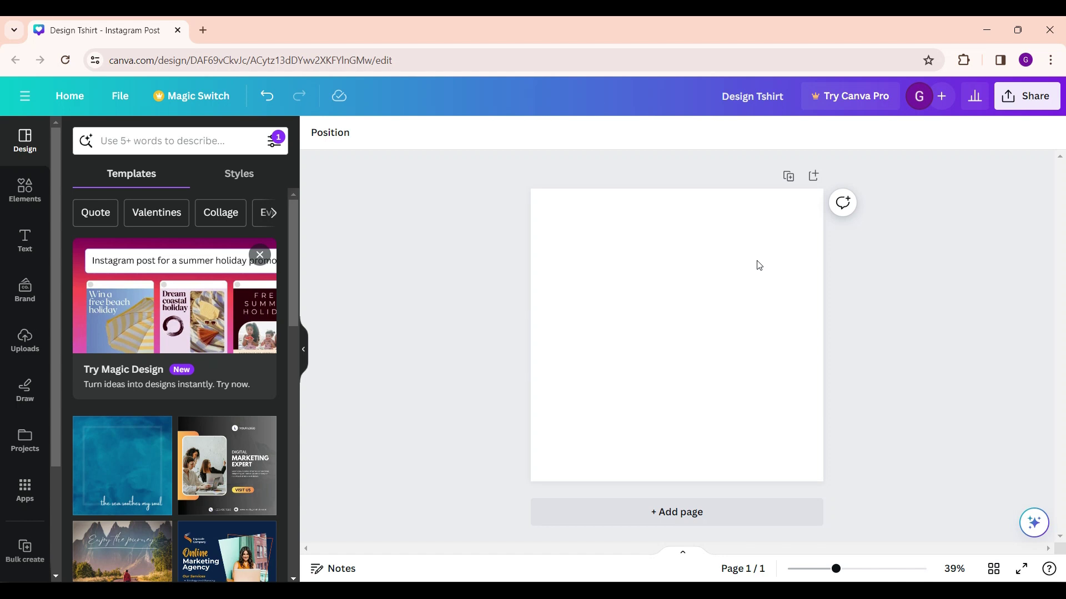
# Fill the empty square page's background with solid black using the background colour swatch
pyautogui.click(757, 263)
pyautogui.click(479, 287)
pyautogui.click(579, 240)
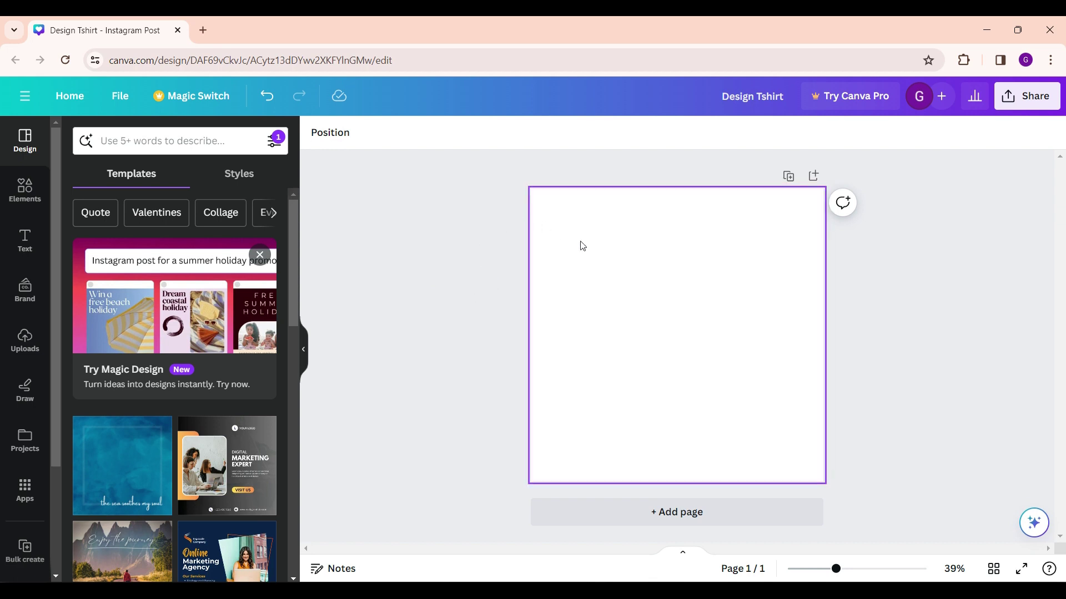
pyautogui.click(316, 132)
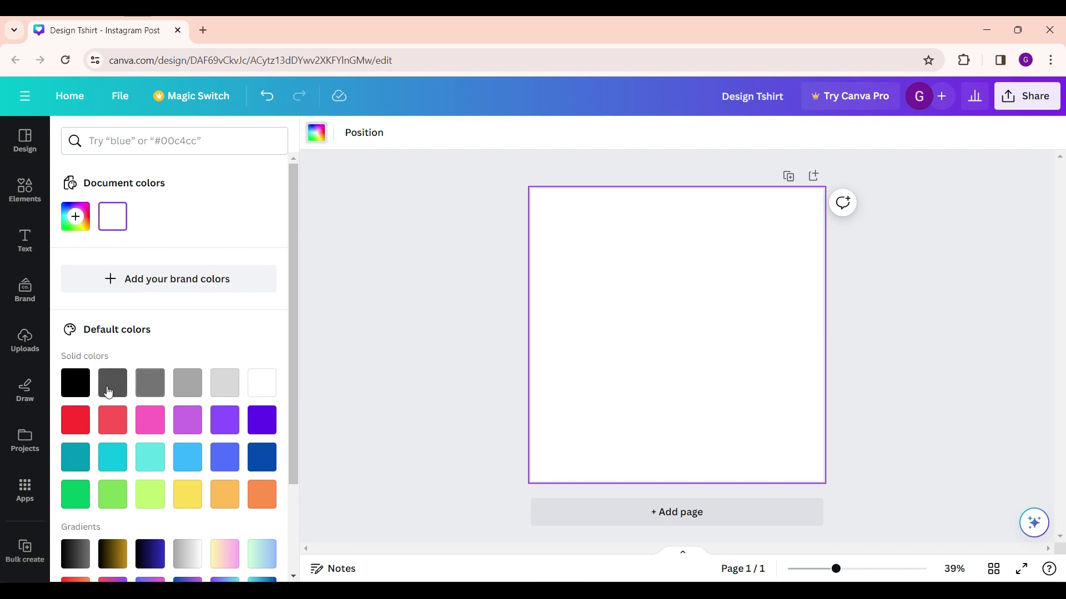
pyautogui.click(75, 382)
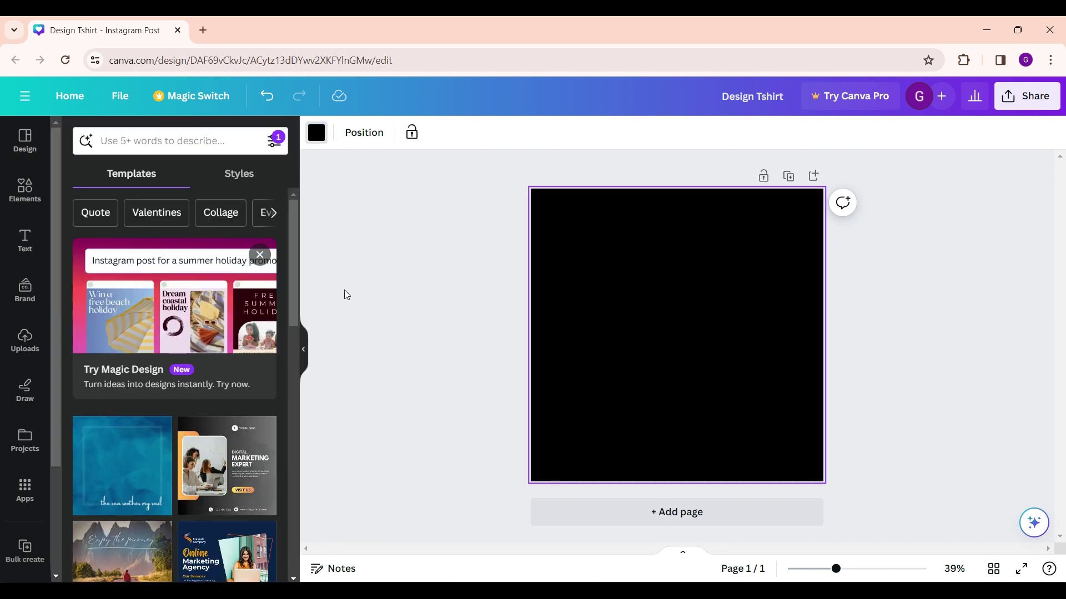
pyautogui.click(345, 290)
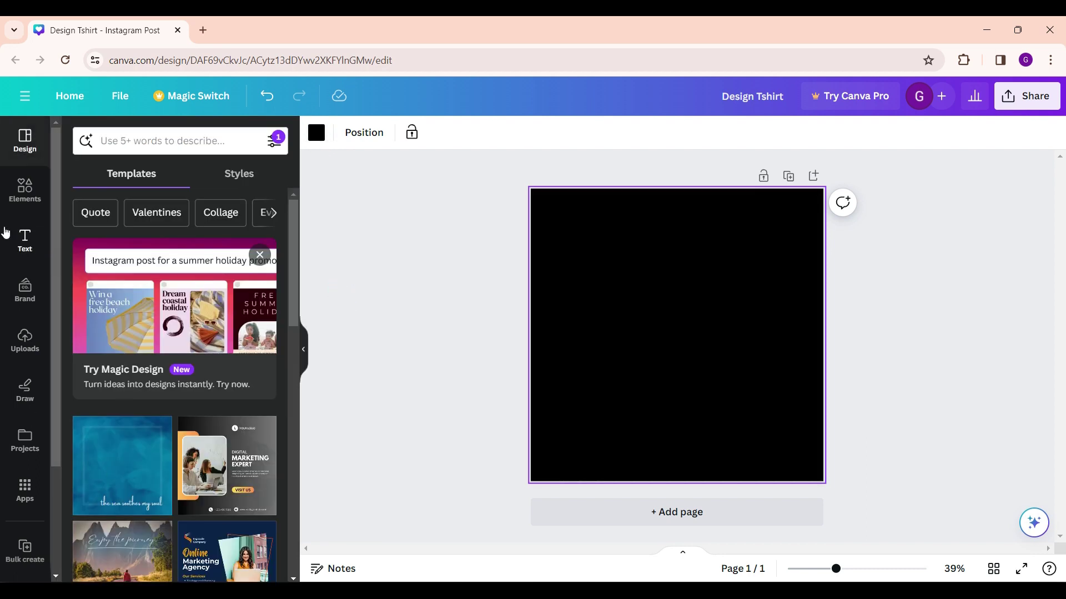
# Search Elements for 'doves' and filter the results to Graphics
pyautogui.click(24, 189)
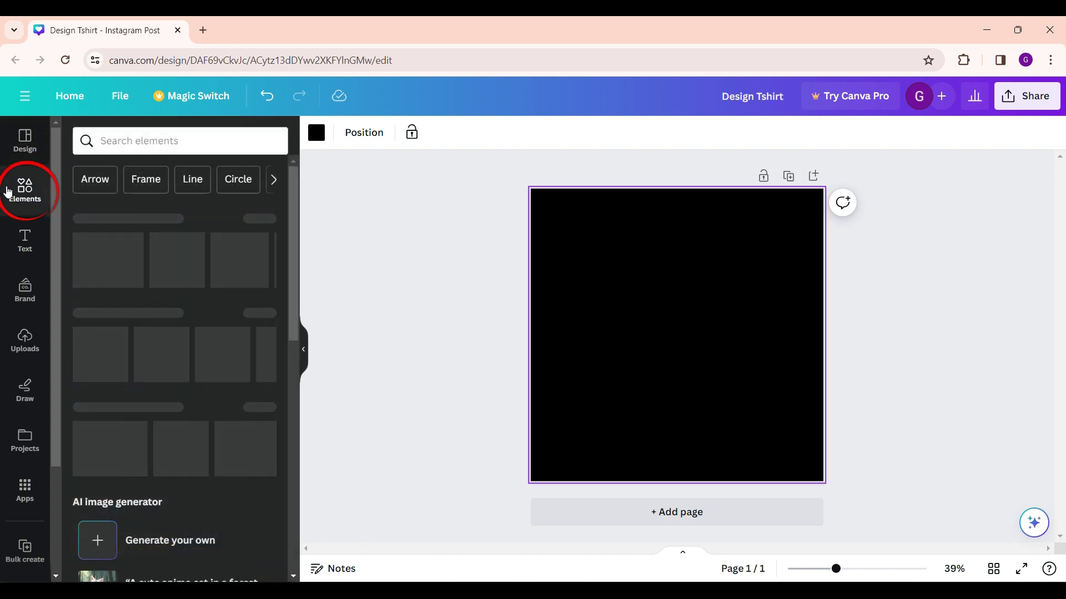
pyautogui.click(121, 141)
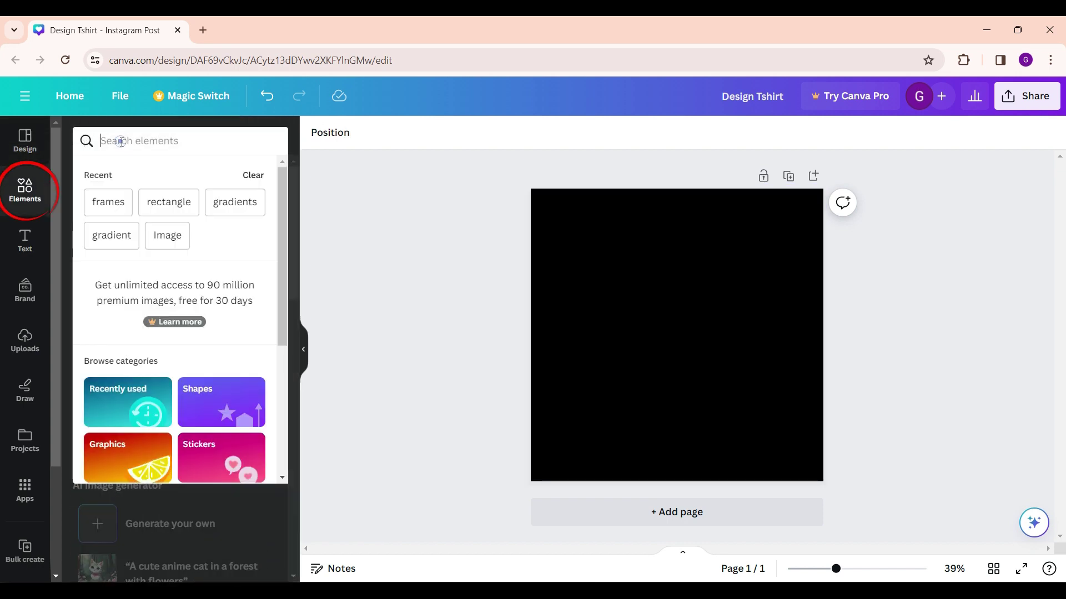
pyautogui.write('do')
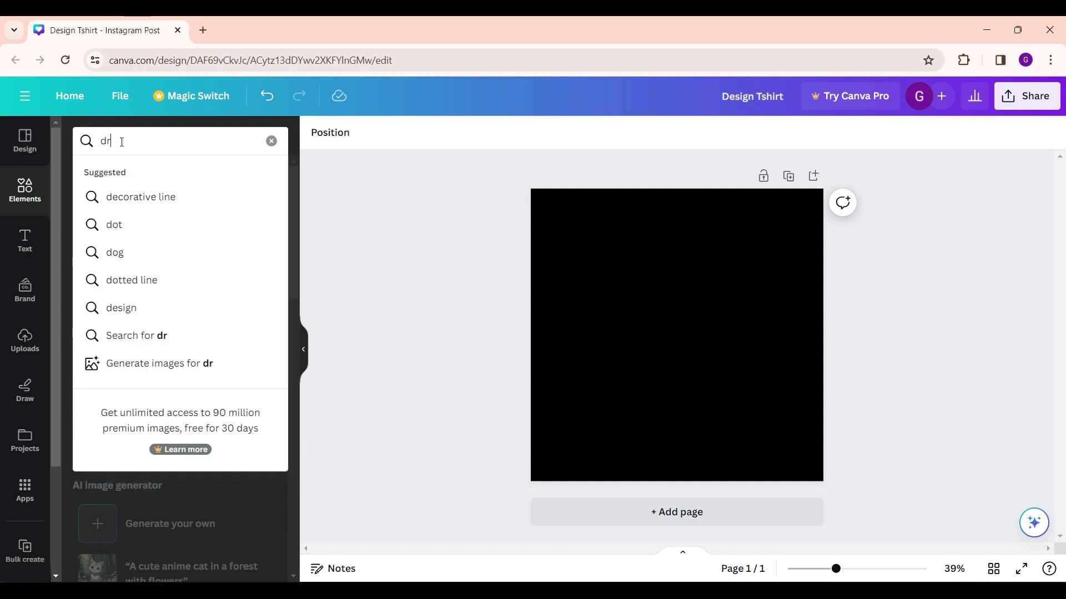
pyautogui.write('ves')
pyautogui.press('Return')
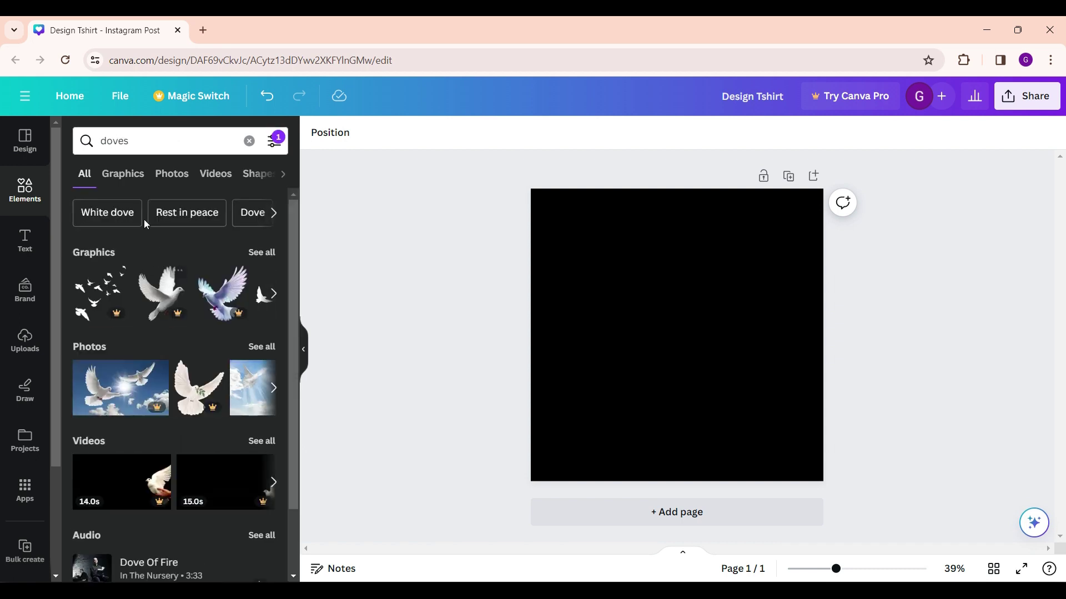
pyautogui.click(123, 173)
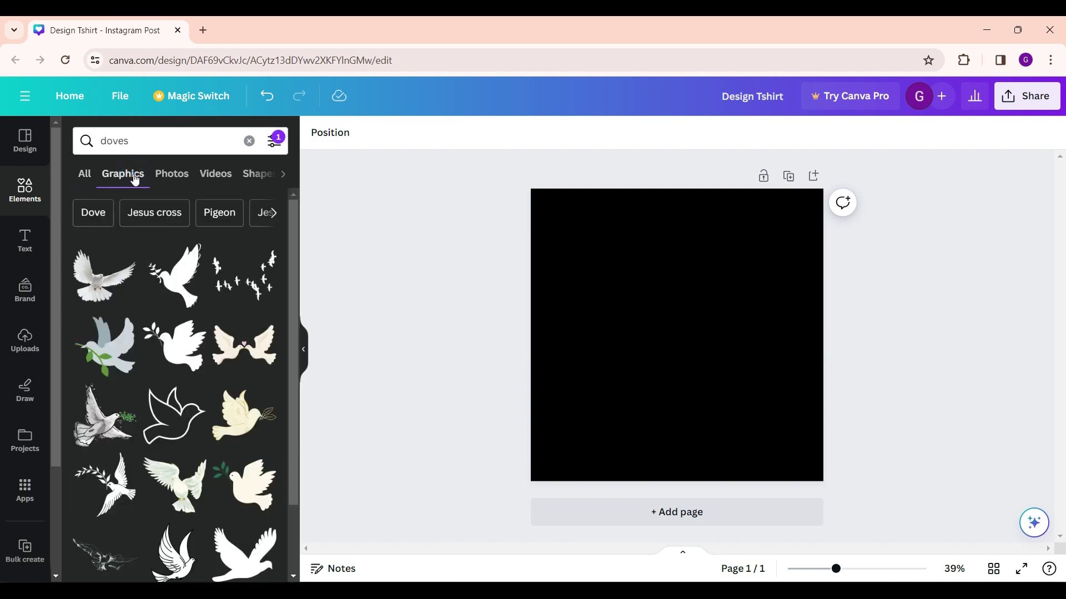
pyautogui.scroll(-1, 123, 281)
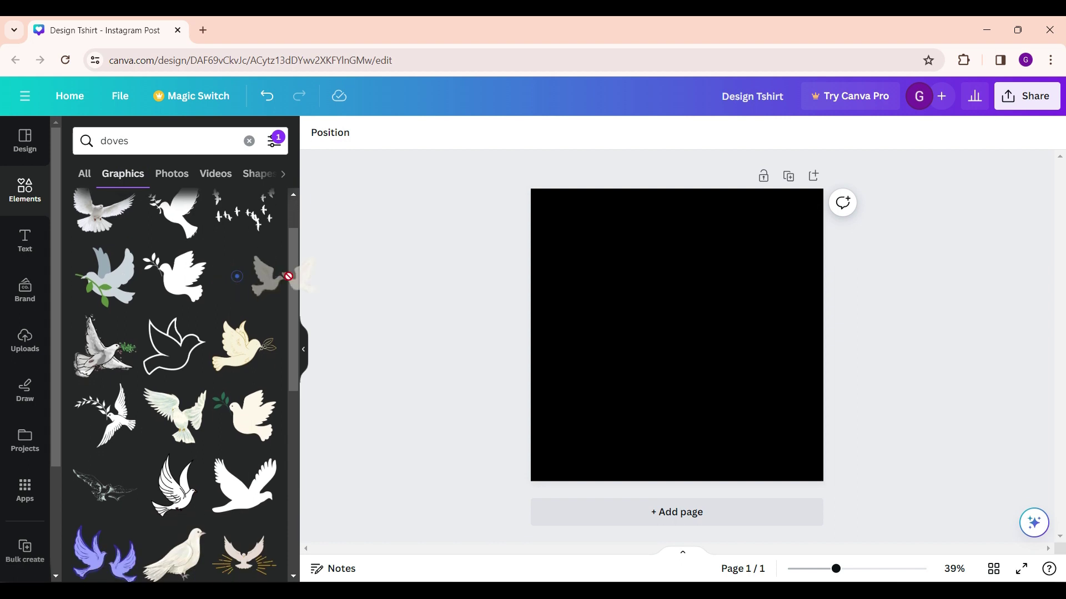
pyautogui.moveTo(237, 277); pyautogui.dragTo(592, 307)
# Place the kissing doves graphic on the page, shrink it and centre it
pyautogui.moveTo(801, 417); pyautogui.dragTo(742, 376)
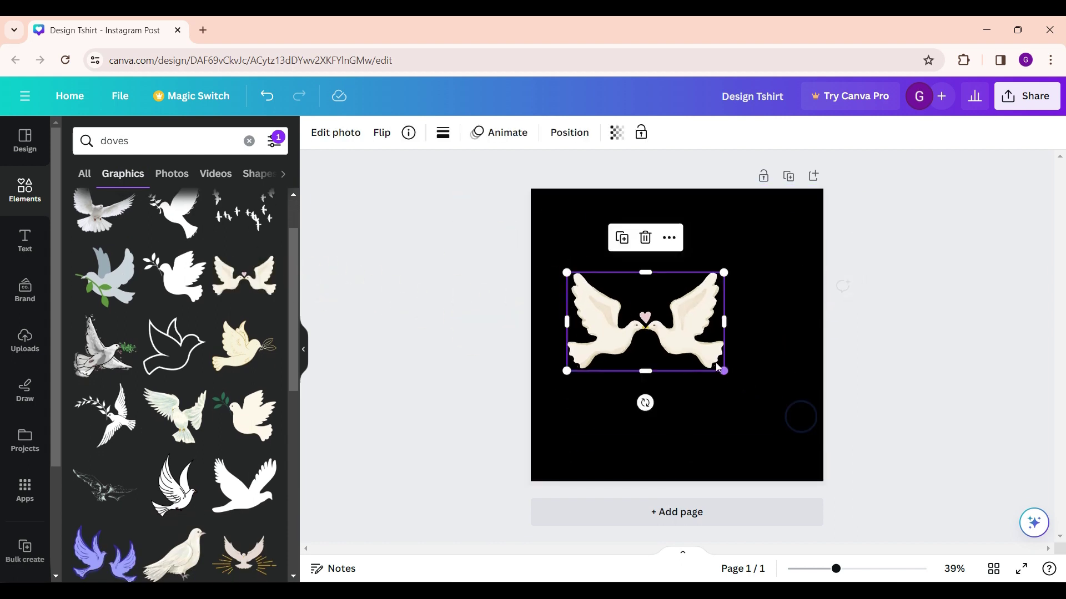
pyautogui.moveTo(666, 333); pyautogui.dragTo(703, 361)
pyautogui.click(549, 325)
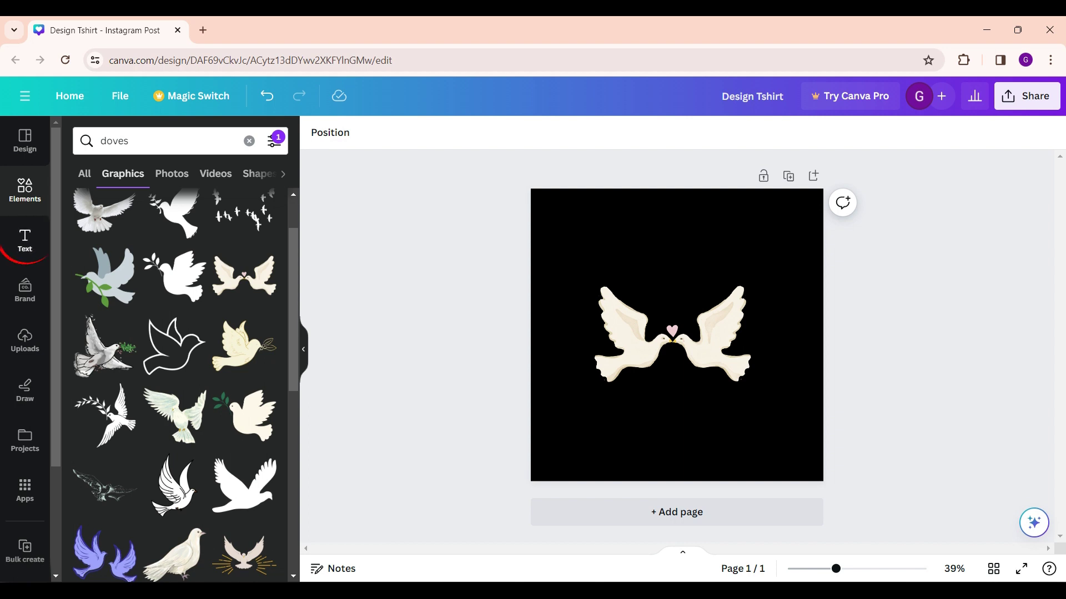
# Add a text box reading 'Peace' just below the kissing doves
pyautogui.click(24, 240)
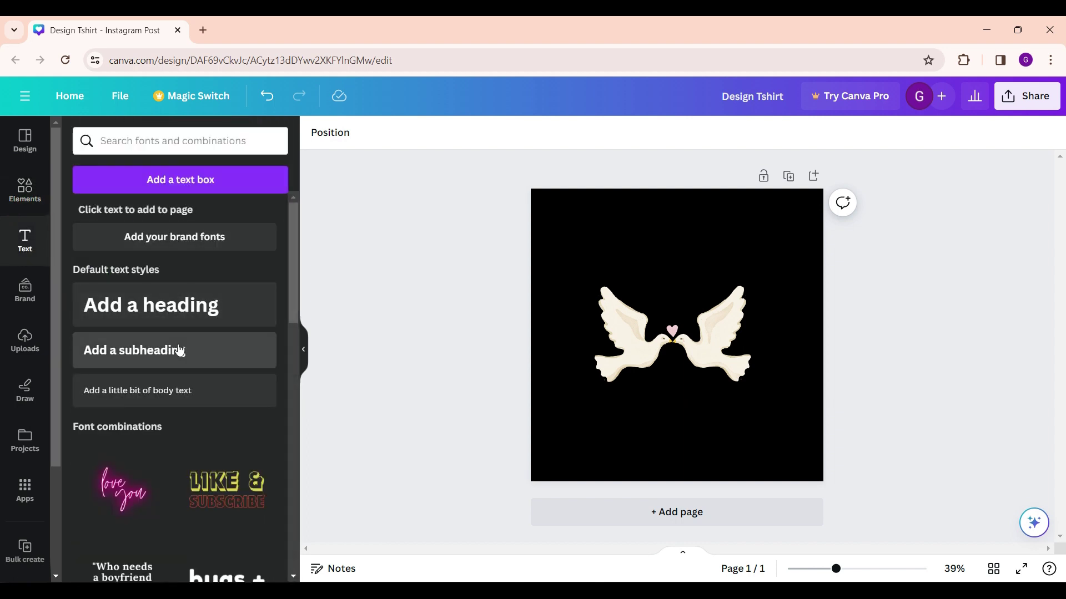
pyautogui.click(178, 319)
pyautogui.click(176, 350)
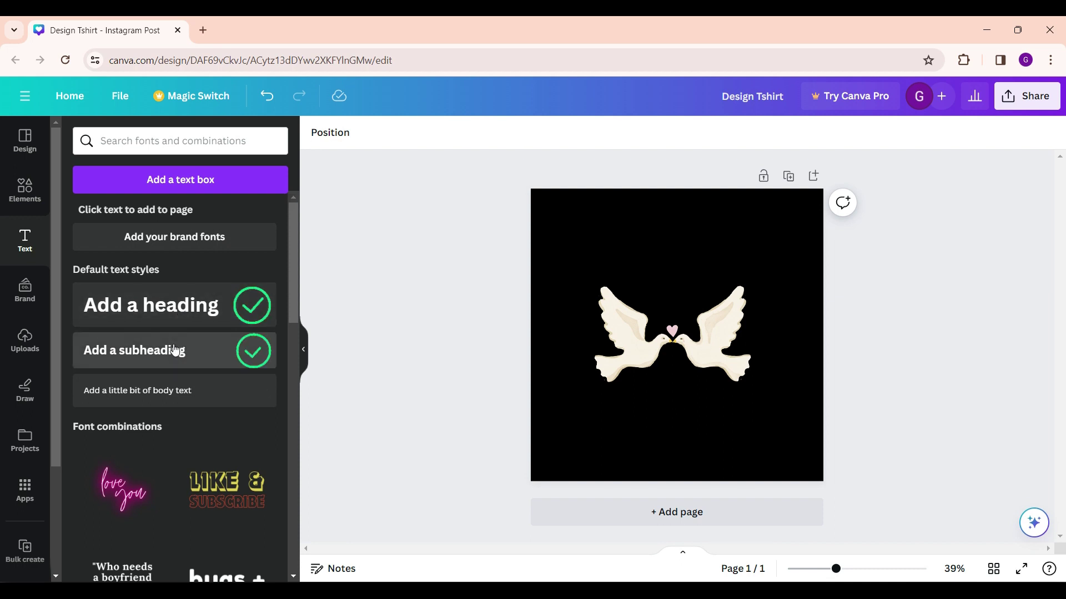
pyautogui.click(181, 183)
pyautogui.moveTo(677, 335); pyautogui.dragTo(685, 408)
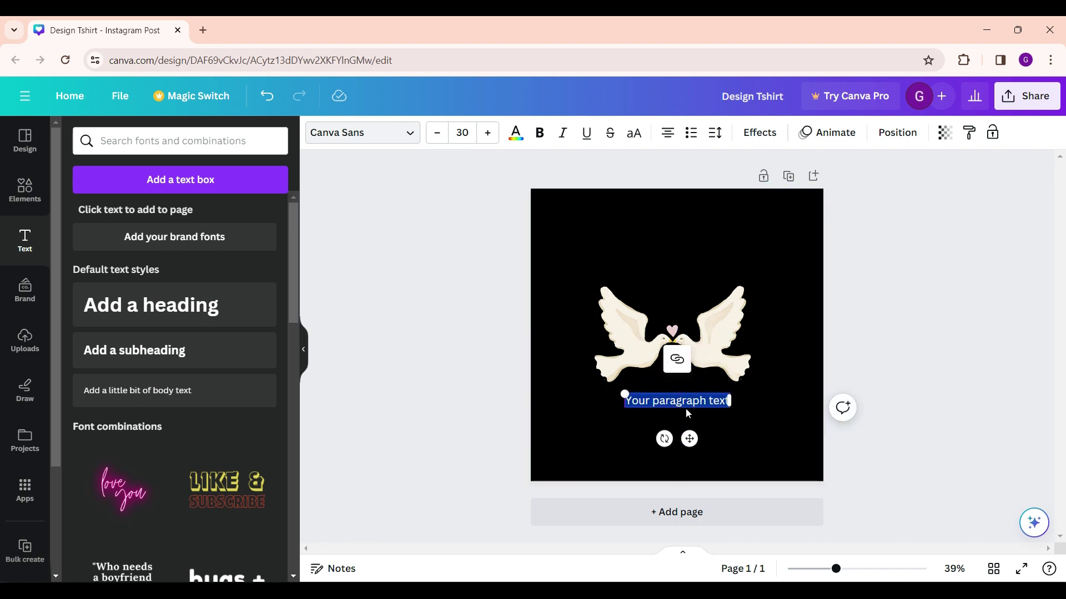
pyautogui.write('Peace')
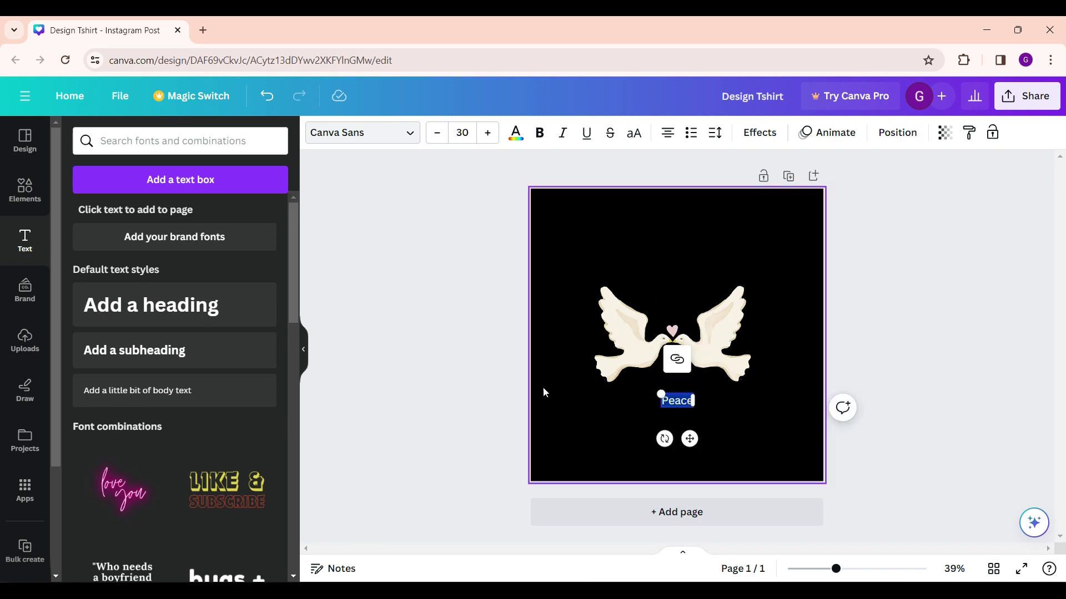
# Increase the Peace text's font size to 49
pyautogui.click(514, 132)
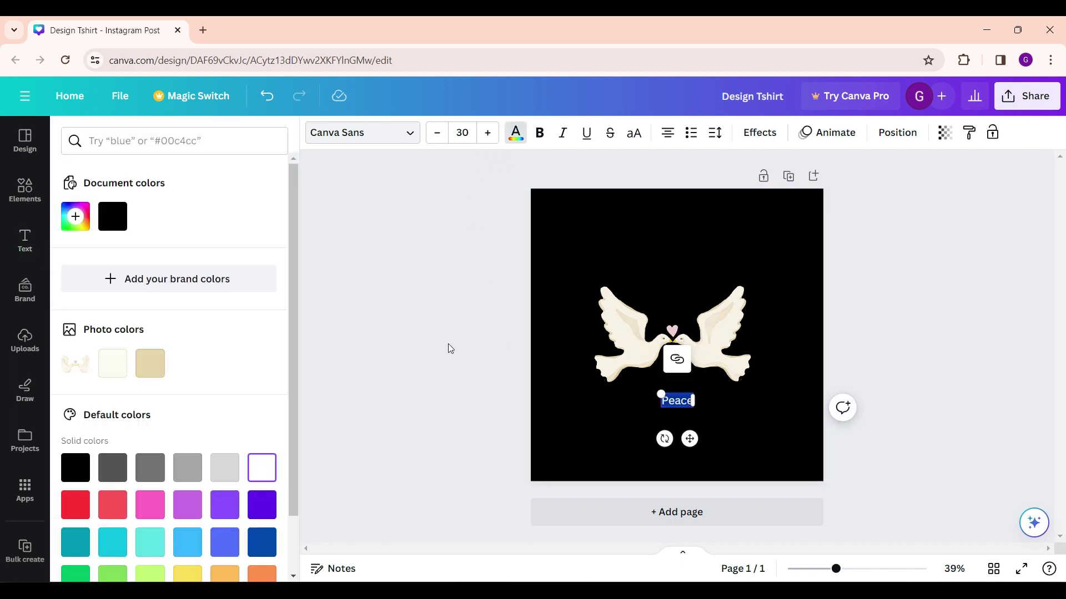
pyautogui.click(488, 133)
pyautogui.click(487, 133)
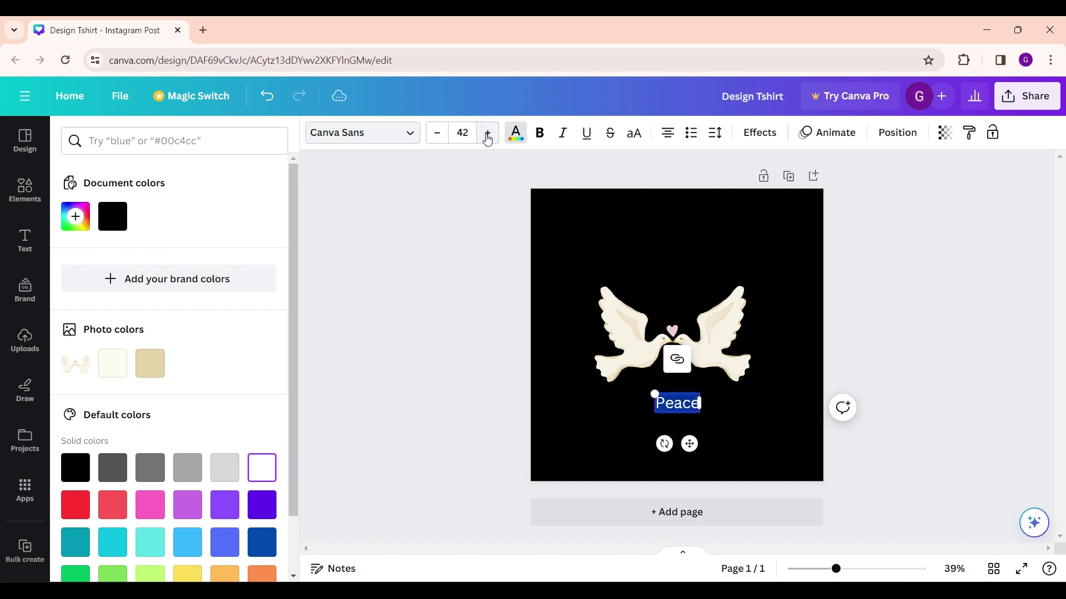
pyautogui.click(488, 134)
pyautogui.click(488, 133)
# Try Helvetica World, add a Shadow effect, centre Peace horizontally, then use Anonymous Pro
pyautogui.click(367, 132)
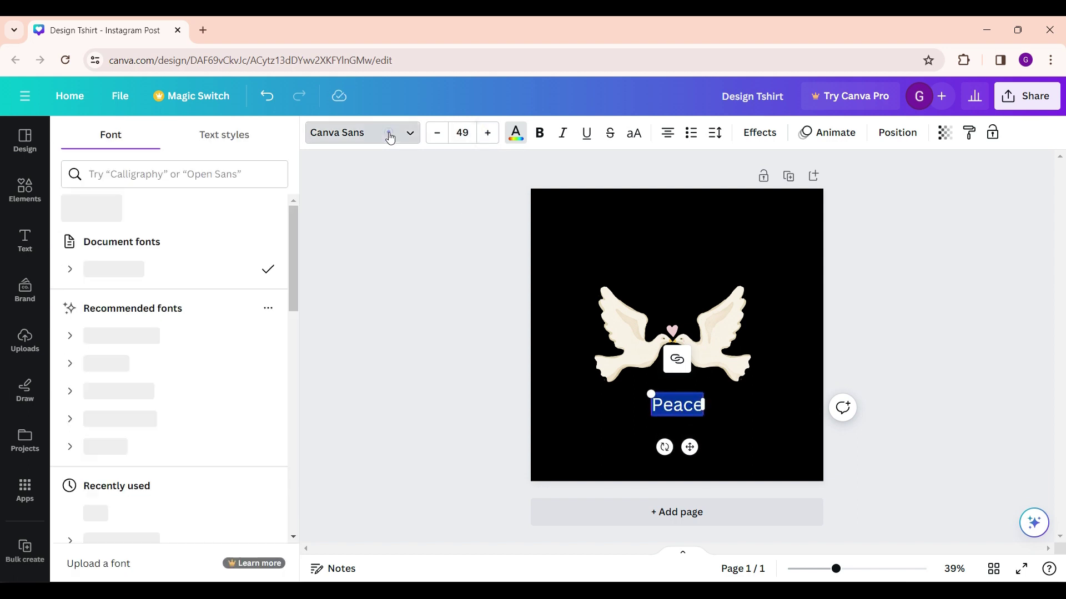
pyautogui.click(121, 335)
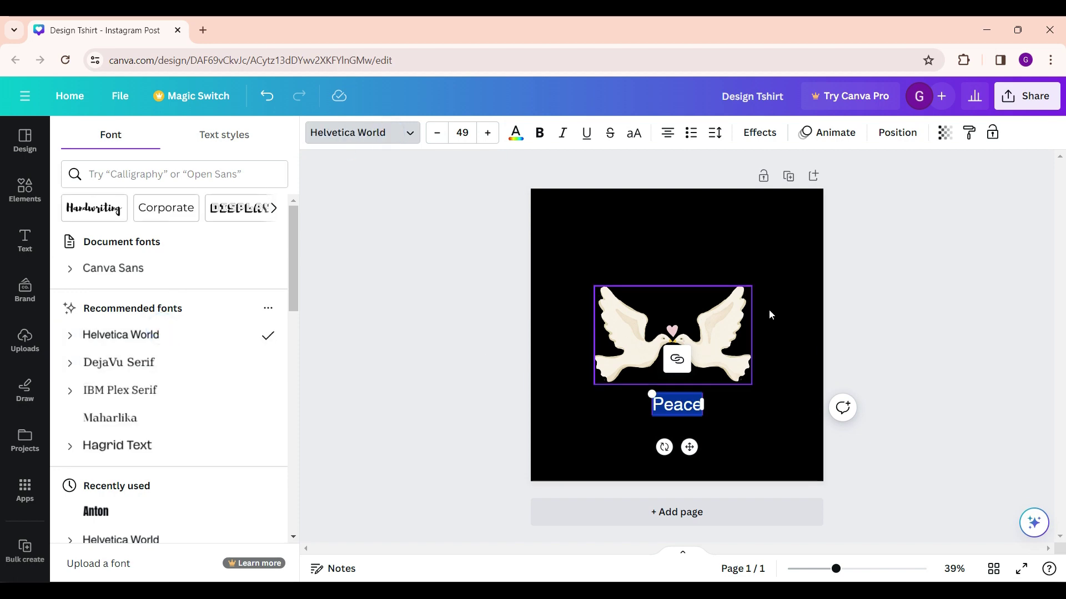
pyautogui.click(760, 133)
pyautogui.click(168, 218)
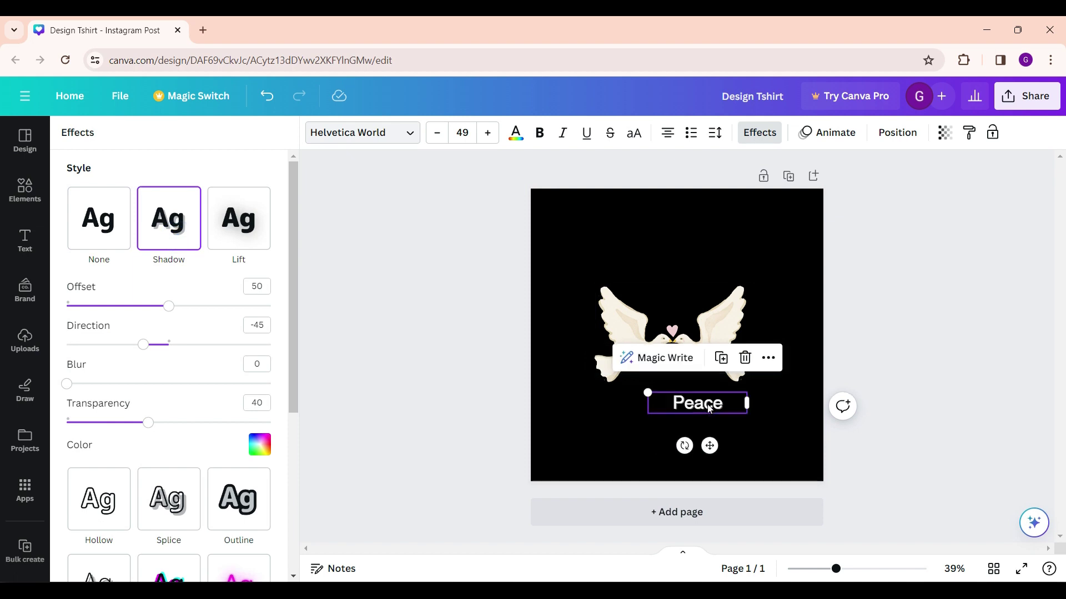
pyautogui.moveTo(709, 408); pyautogui.dragTo(689, 403)
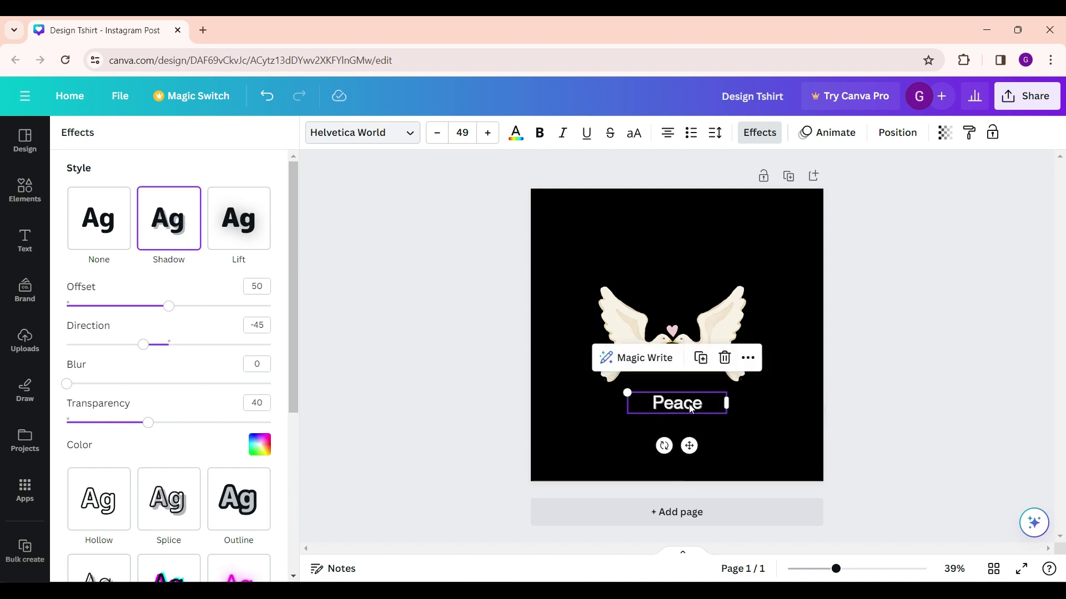
pyautogui.click(410, 133)
# Align Peace to the page middle, move it back below the doves, and open PNG download settings
pyautogui.click(897, 132)
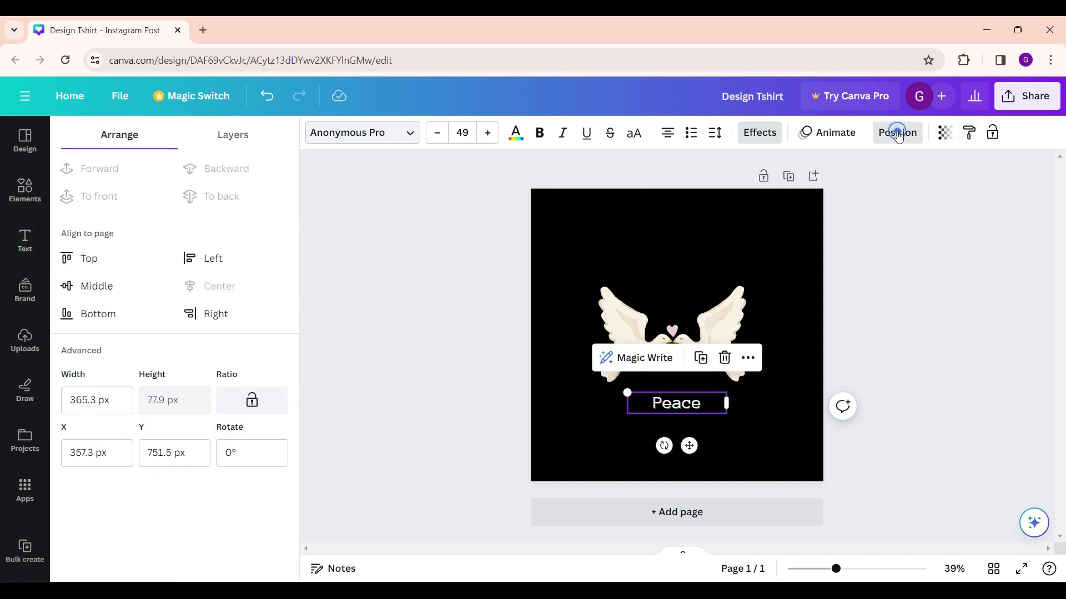
pyautogui.click(96, 285)
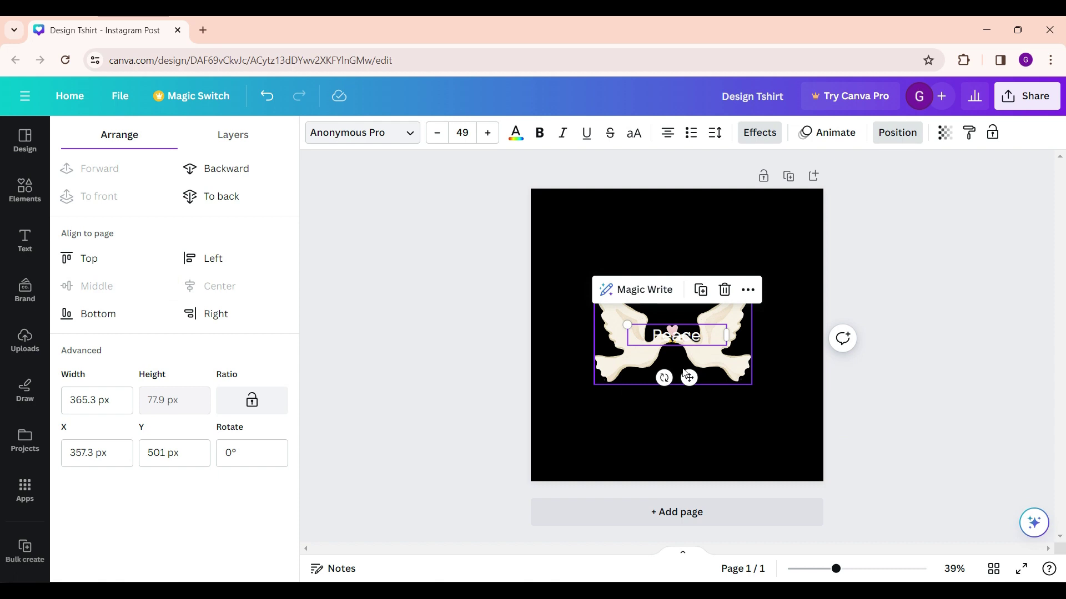
pyautogui.moveTo(689, 378); pyautogui.dragTo(684, 450)
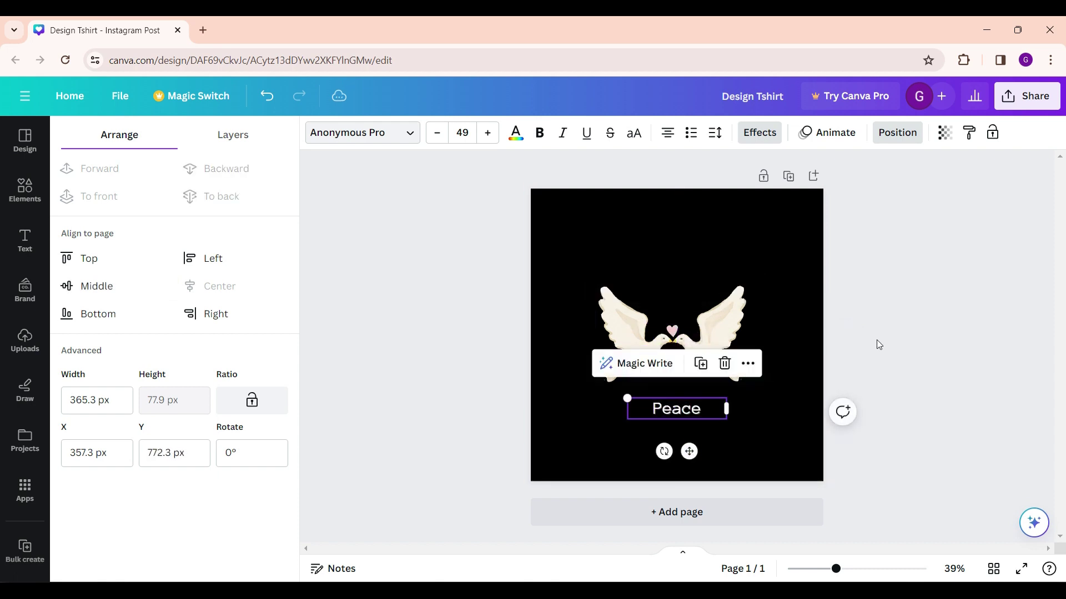
pyautogui.click(877, 341)
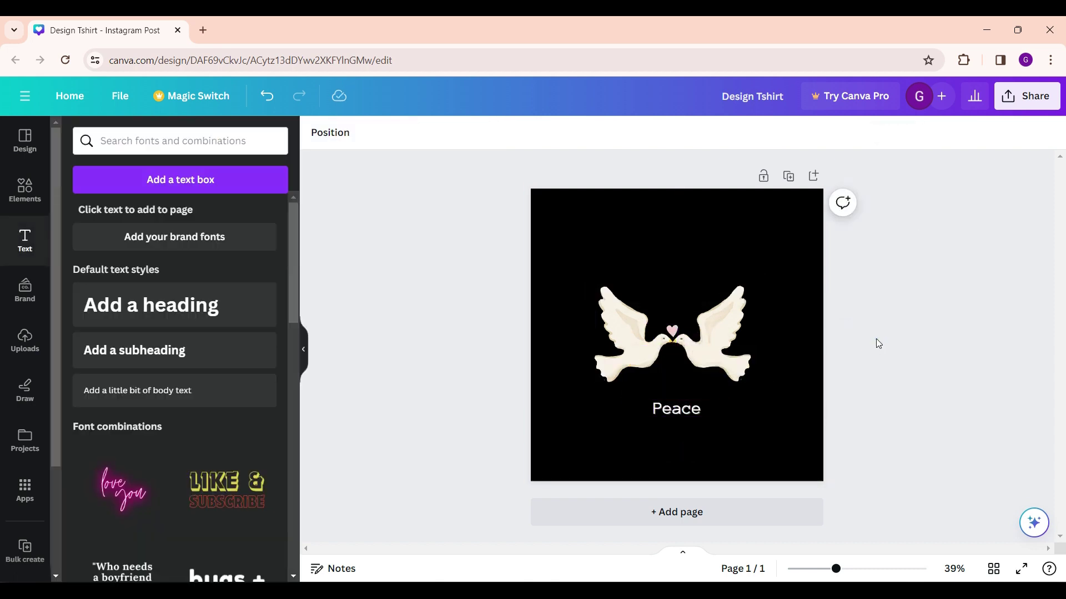
pyautogui.click(1026, 96)
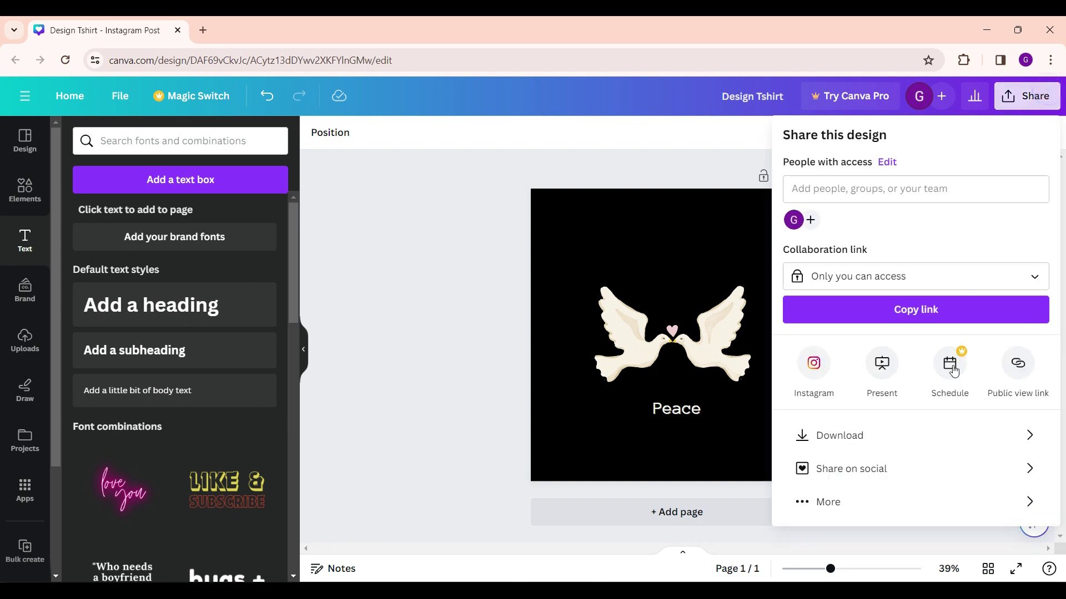
pyautogui.click(922, 436)
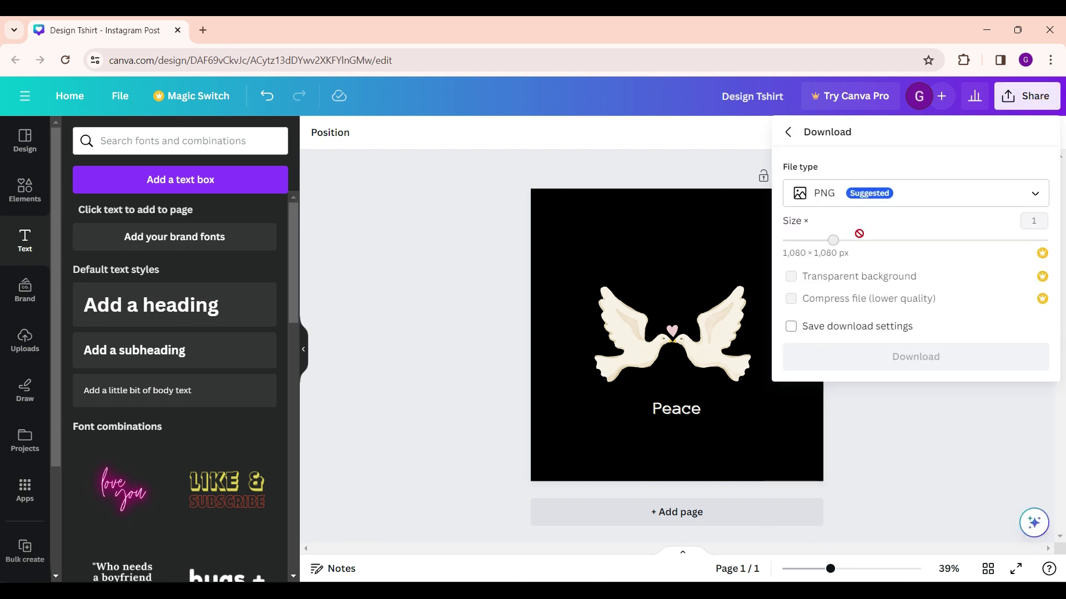
# Dismiss the Download panel, leaving the finished black doves-and-Peace design showing
pyautogui.click(459, 268)
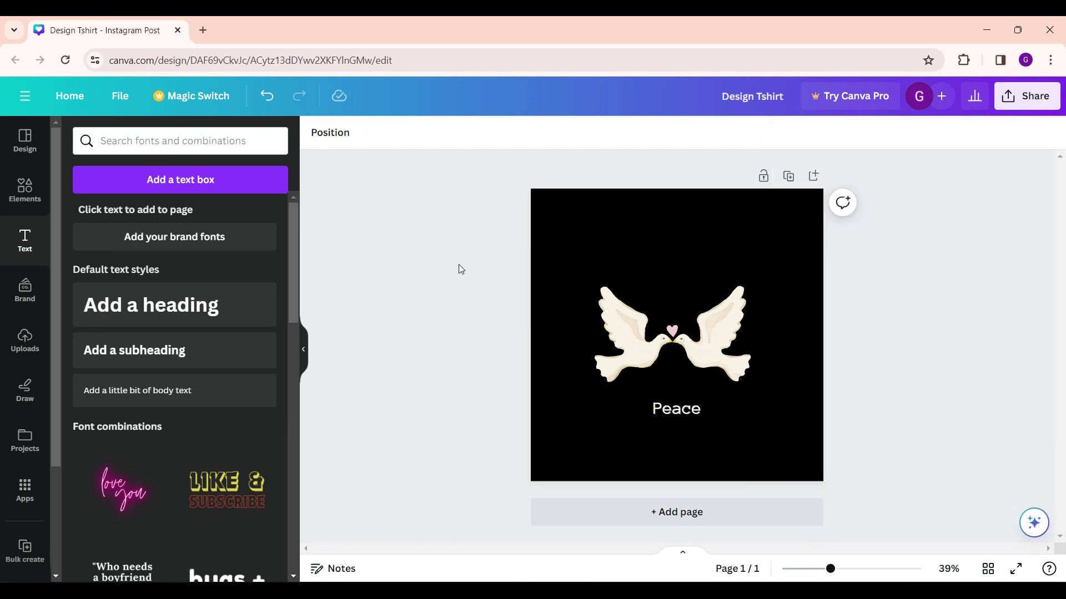